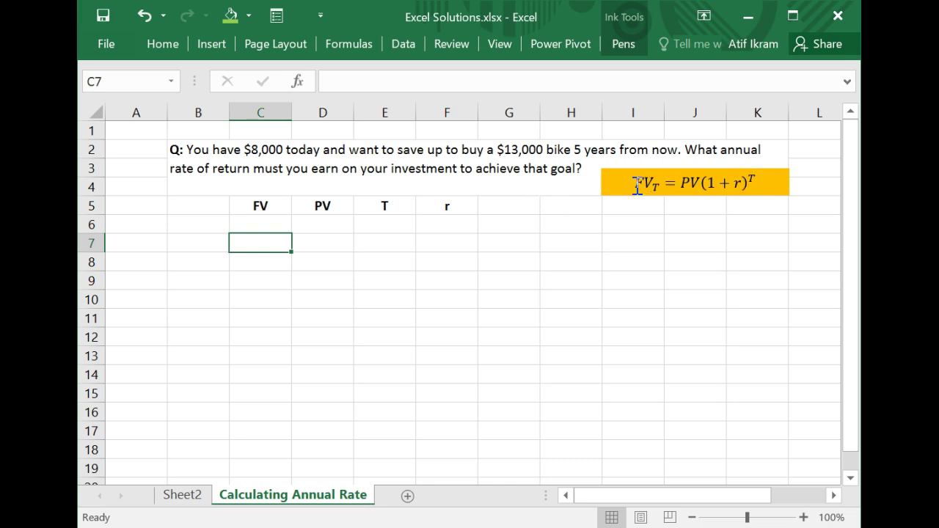
- Enter the known values in row 6: 8000 under PV, 5 under T and 13000 under FV
{"action": "left_click", "coordinate": [321, 222]}
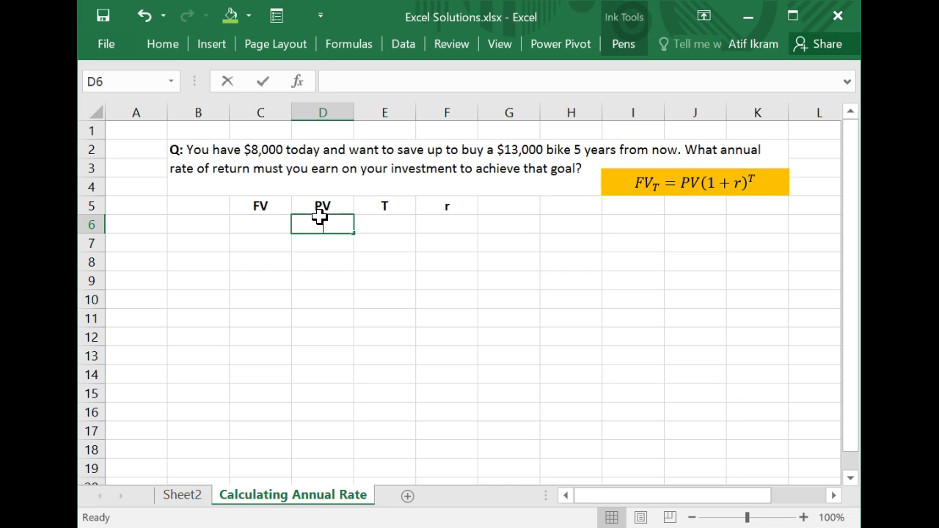
{"action": "type", "text": "8000"}
{"action": "key", "text": "Return"}
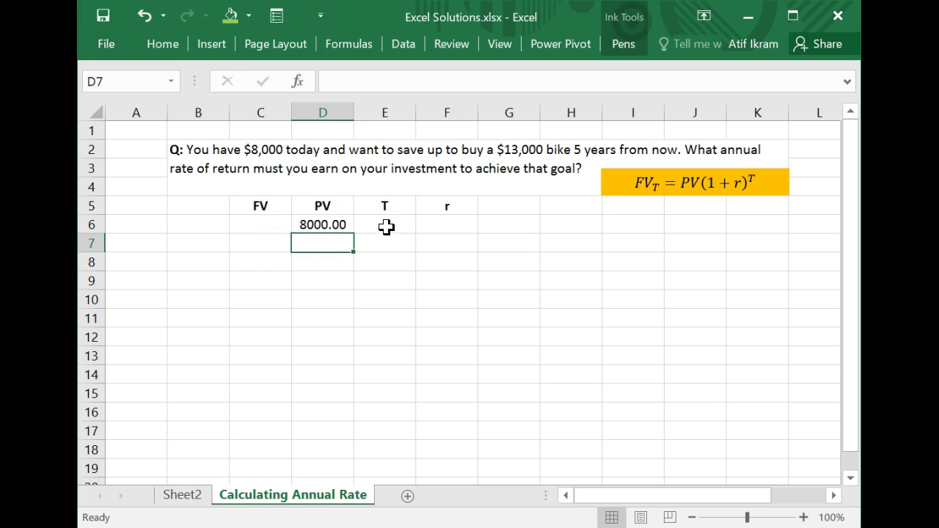
{"action": "left_click", "coordinate": [386, 226]}
{"action": "type", "text": "5"}
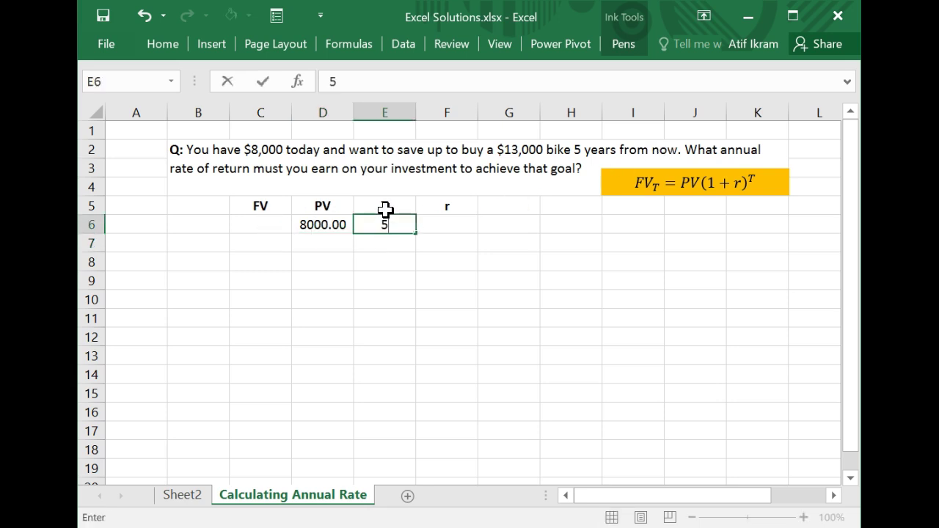
{"action": "left_click", "coordinate": [265, 227]}
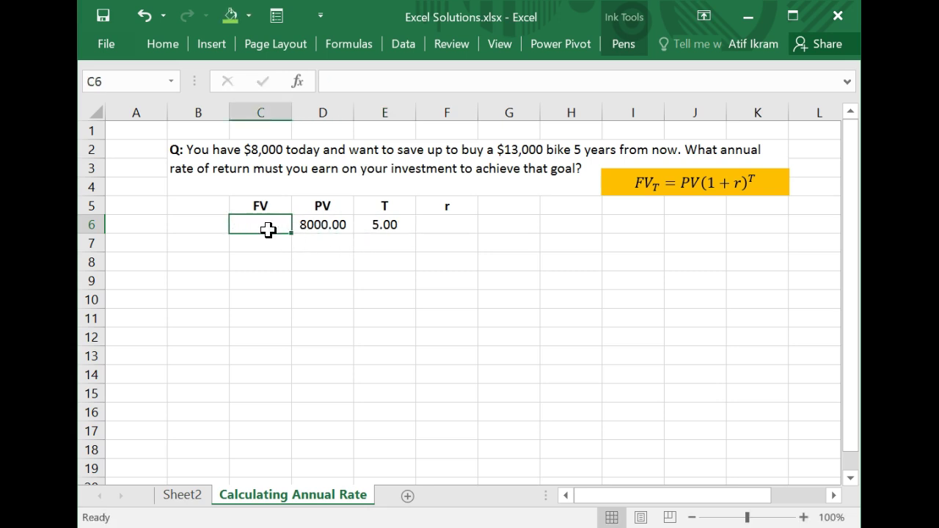
{"action": "type", "text": "13000"}
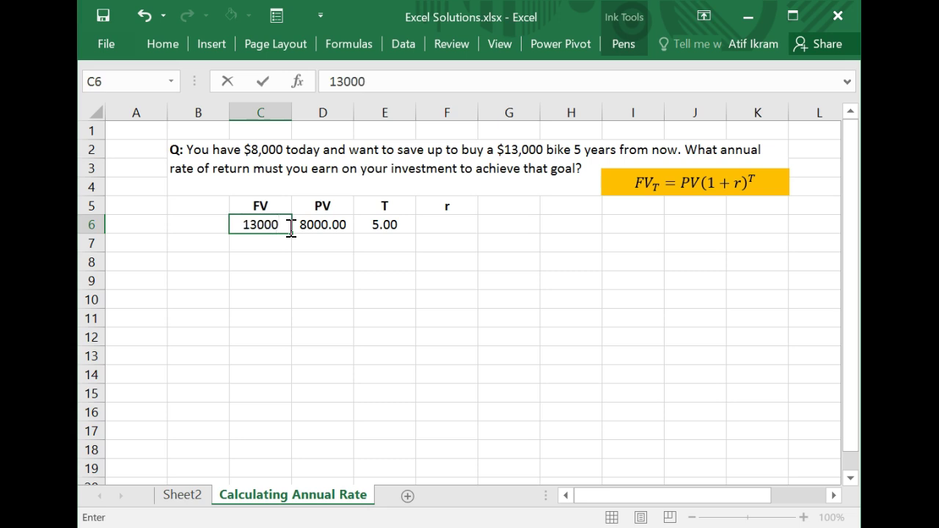
{"action": "key", "text": "Return"}
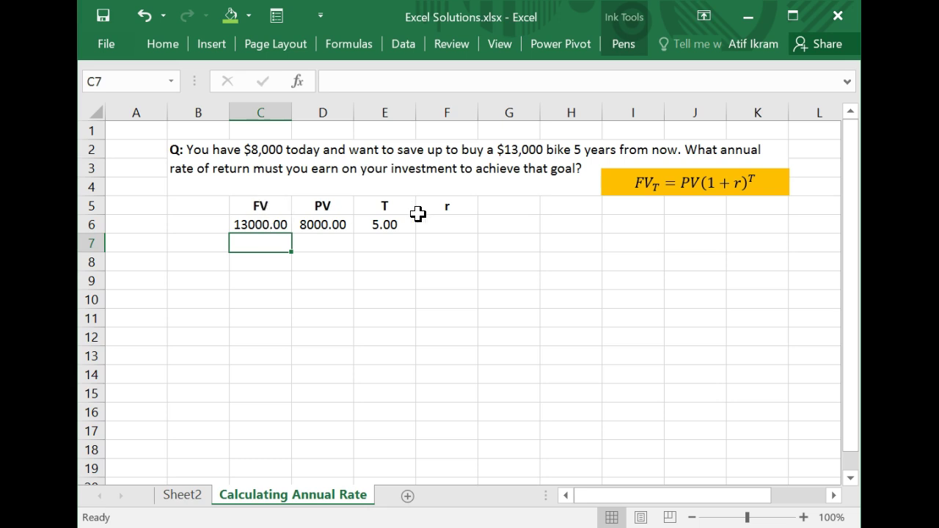
- Mark the rate in F6 as unknown by entering a question mark under r
{"action": "left_click", "coordinate": [446, 223]}
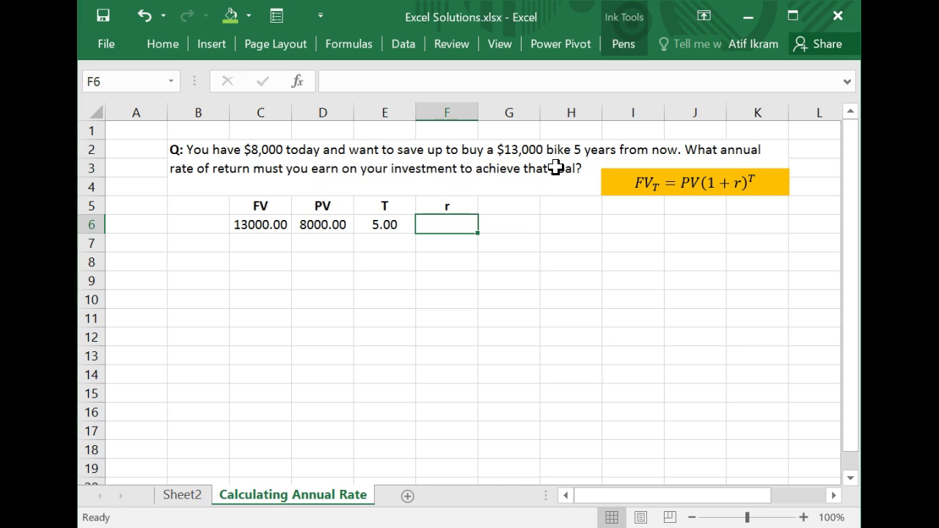
{"action": "type", "text": "?"}
{"action": "key", "text": "Return"}
- Start a RATE formula in C8 with cell E6 as the number of periods
{"action": "key", "text": "Down"}
{"action": "key", "text": "Left"}
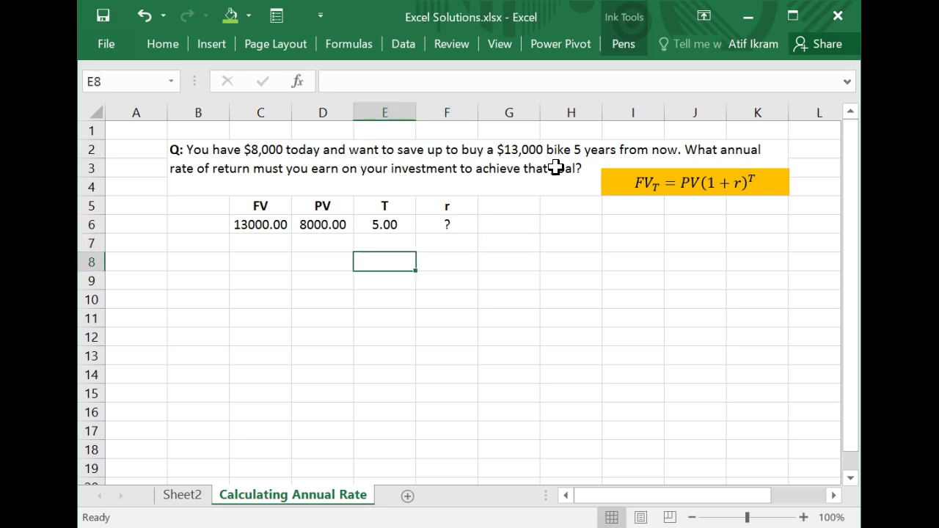
{"action": "key", "text": "Left"}
{"action": "key", "text": "Left"}
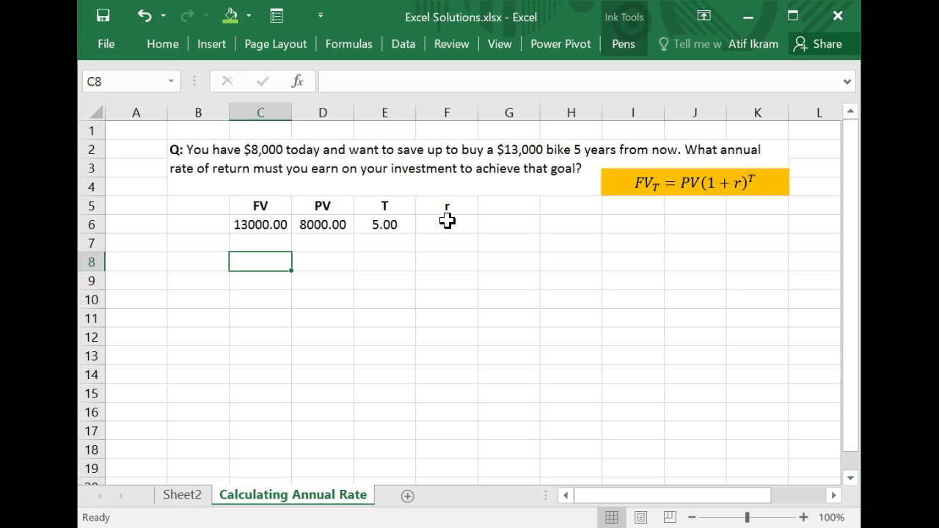
{"action": "type", "text": "="}
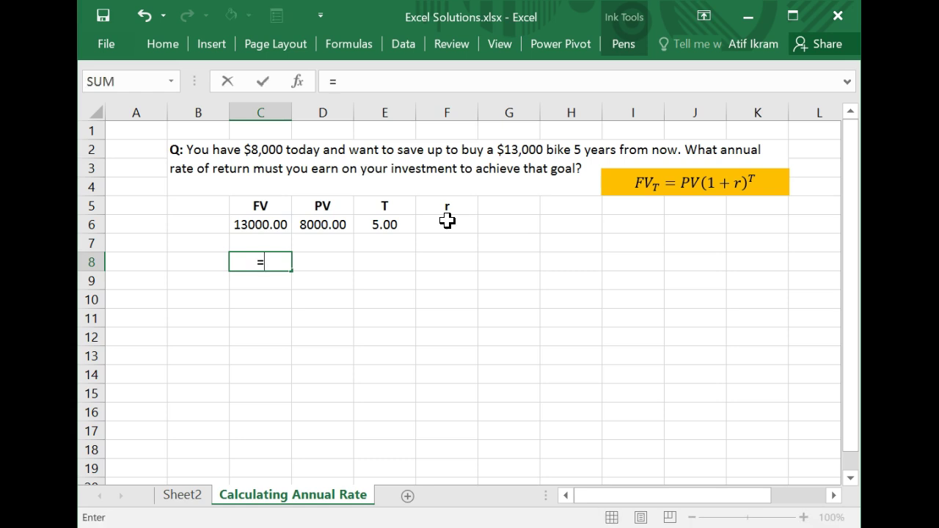
{"action": "type", "text": "rate"}
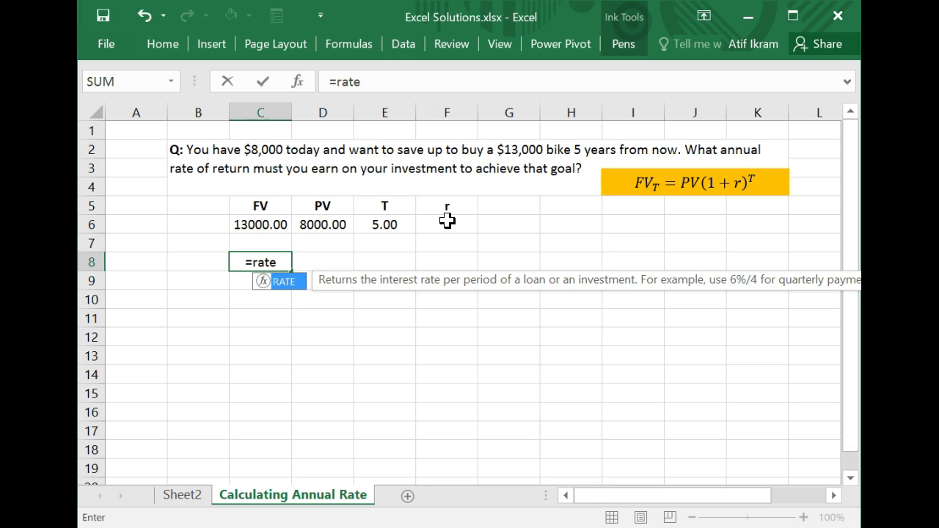
{"action": "type", "text": "("}
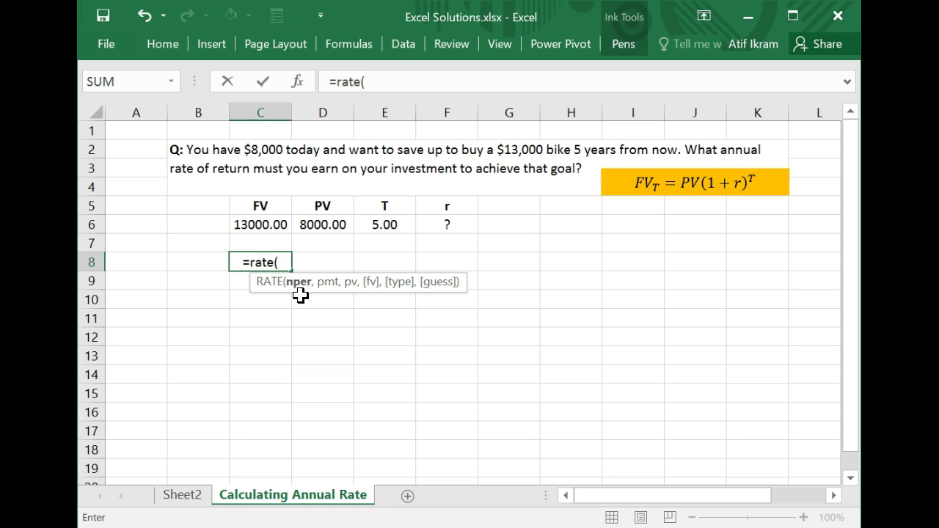
{"action": "left_click", "coordinate": [384, 226]}
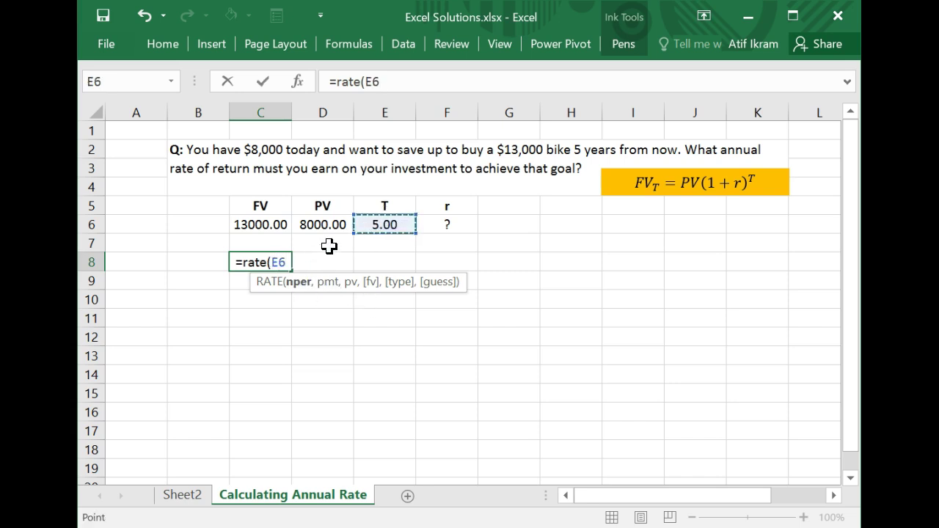
{"action": "key", "text": "BackSpace"}
{"action": "key", "text": "BackSpace"}
{"action": "type", "text": "5"}
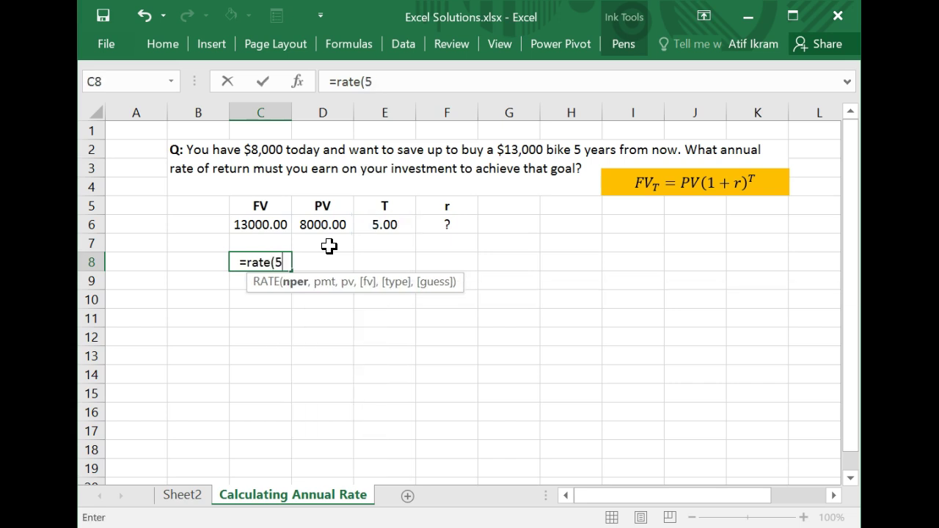
{"action": "key", "text": "BackSpace"}
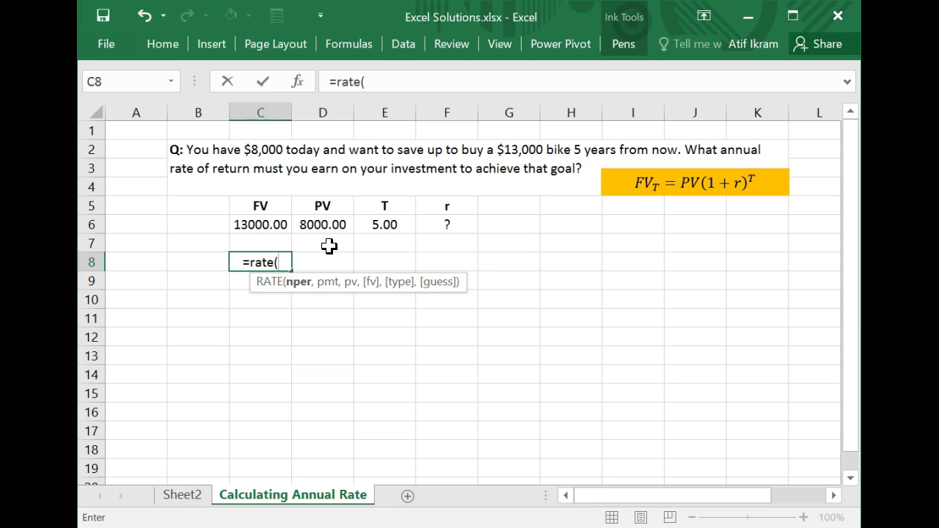
{"action": "left_click", "coordinate": [386, 223]}
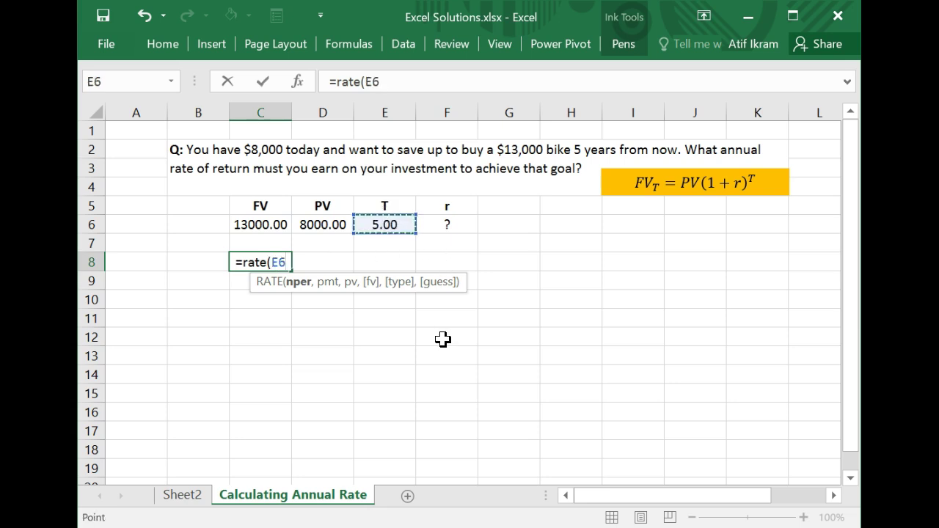
- Complete the RATE formula in C8 with the payment left empty, -1*D6 as present value and C6 as future value
{"action": "type", "text": ","}
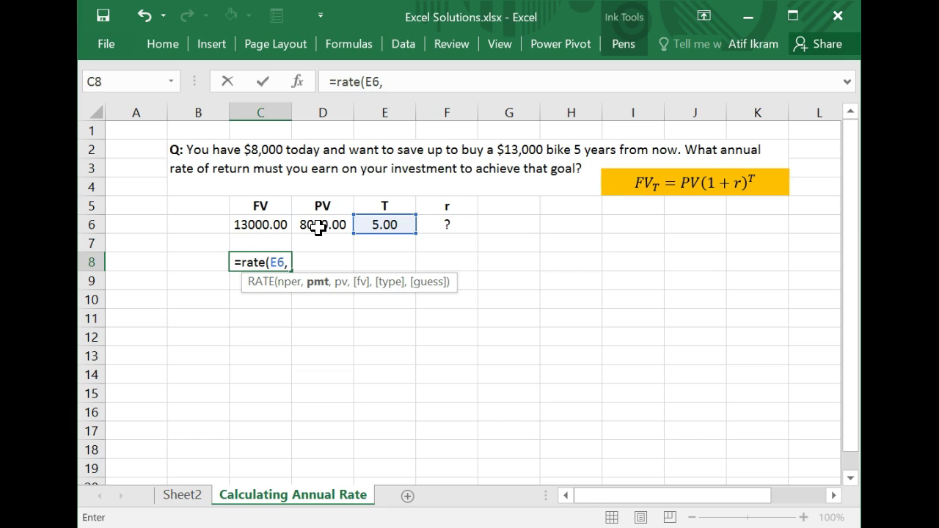
{"action": "type", "text": ","}
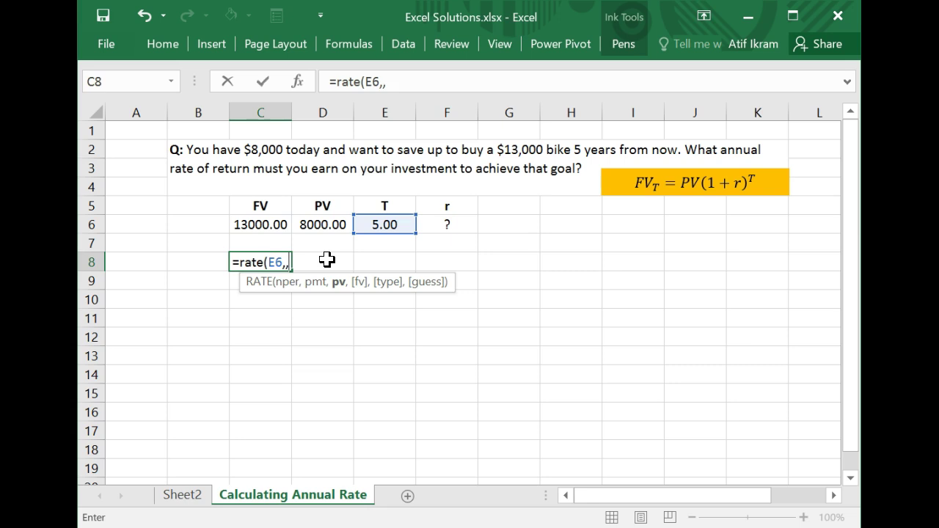
{"action": "type", "text": "-1*"}
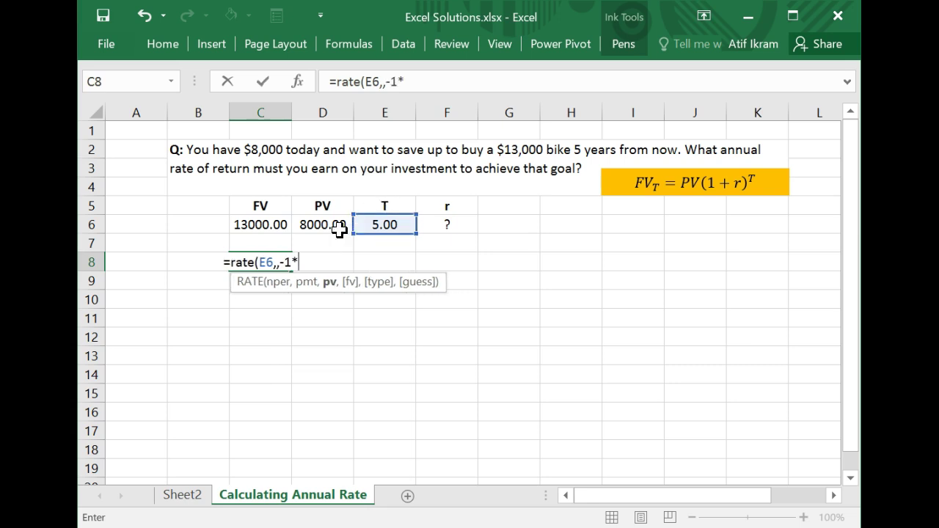
{"action": "left_click", "coordinate": [312, 224]}
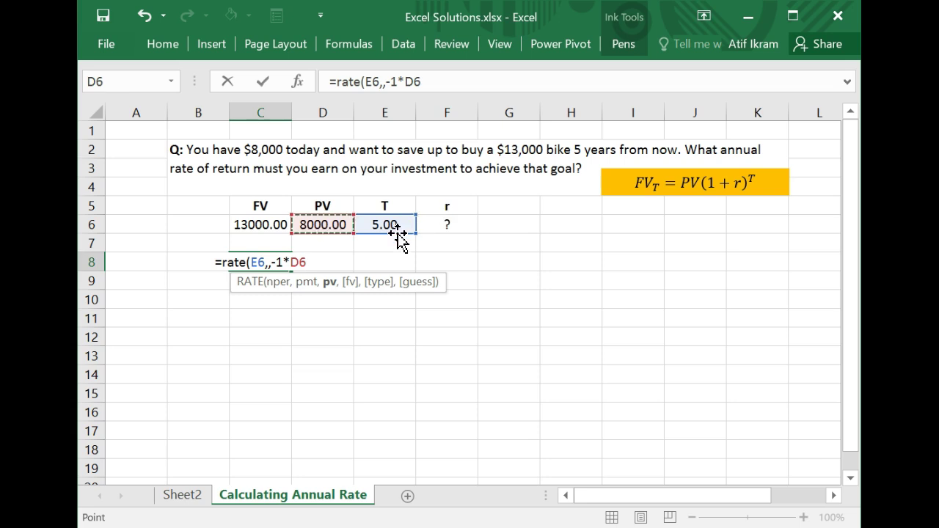
{"action": "type", "text": ","}
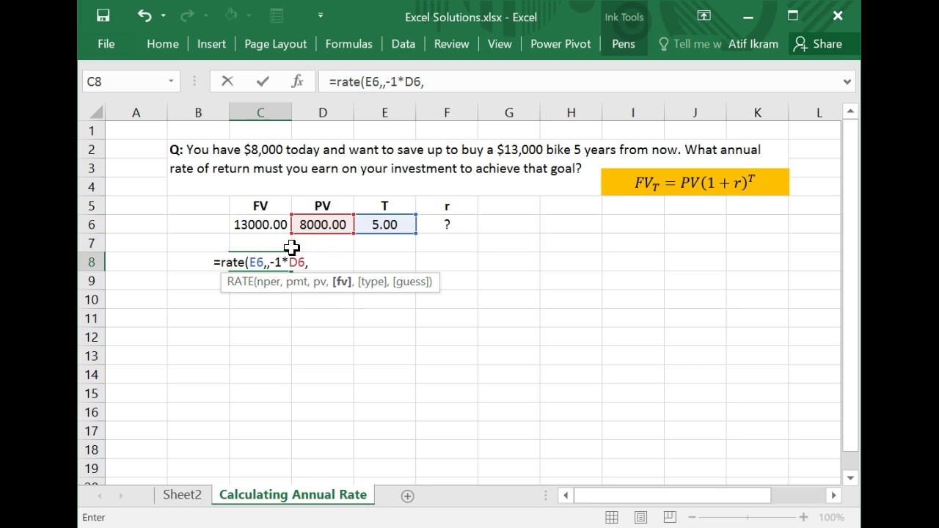
{"action": "left_click", "coordinate": [264, 226]}
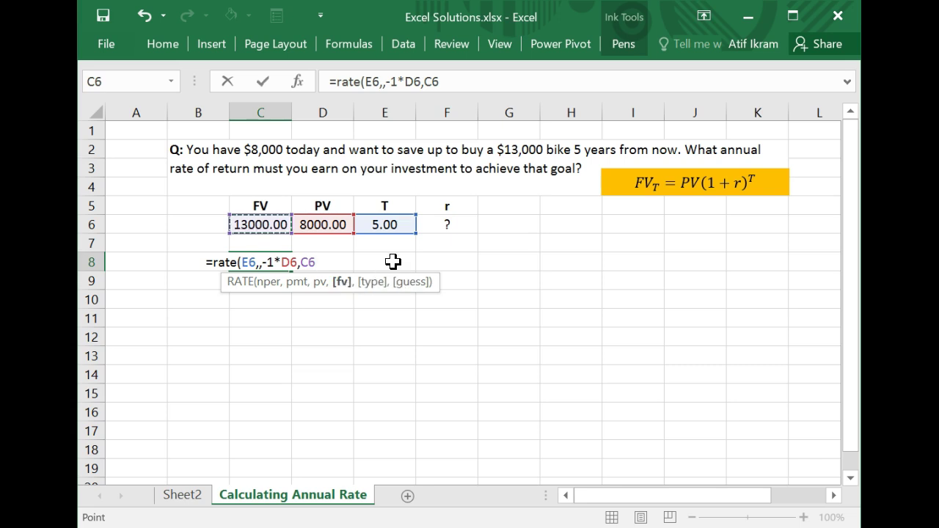
{"action": "type", "text": ")"}
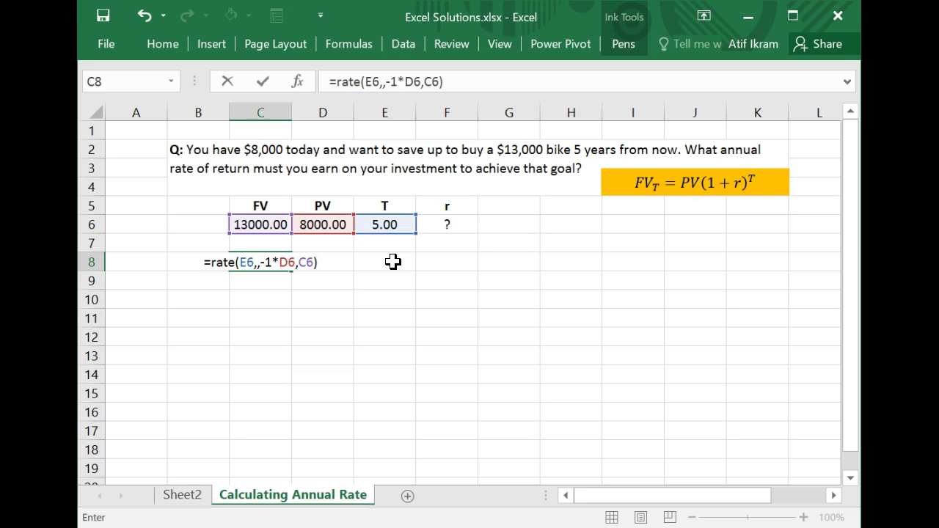
{"action": "key", "text": "Return"}
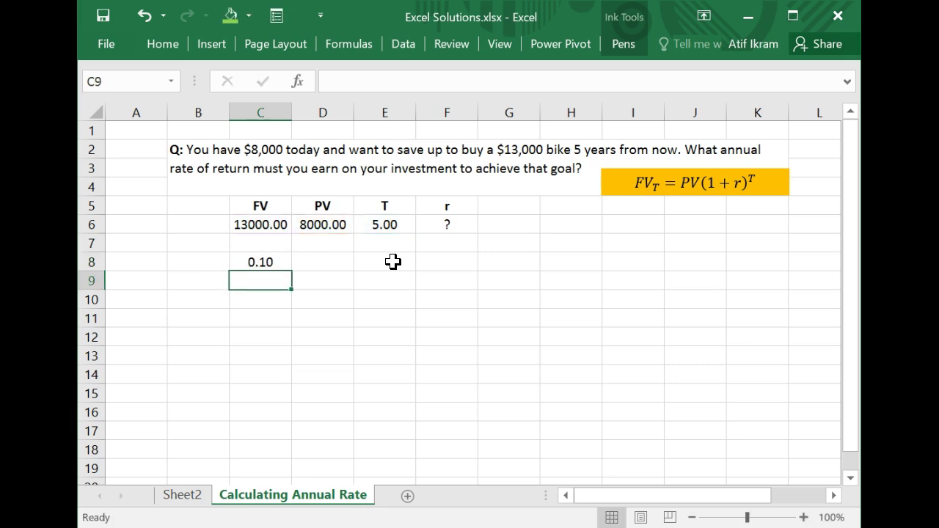
- Format the RATE result in C8 as a Percentage with 2 decimal places
{"action": "left_click", "coordinate": [276, 262]}
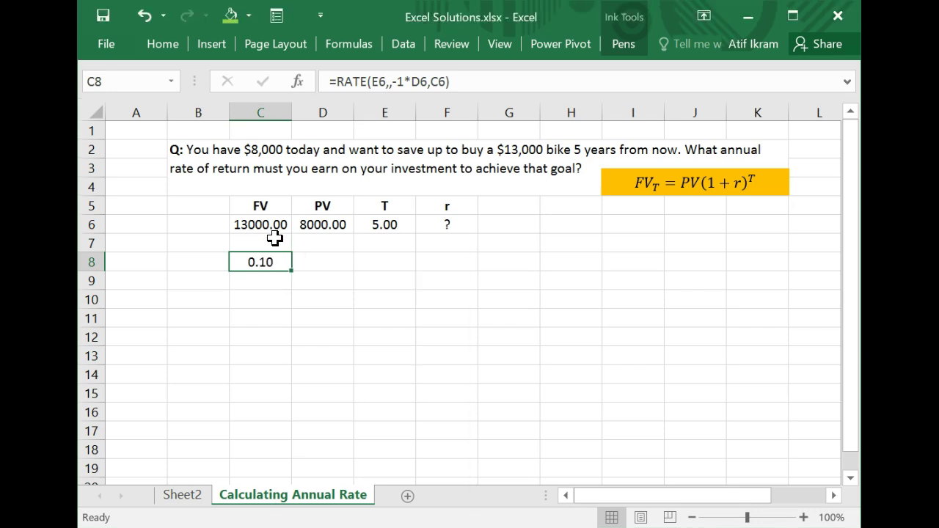
{"action": "right_click", "coordinate": [270, 264]}
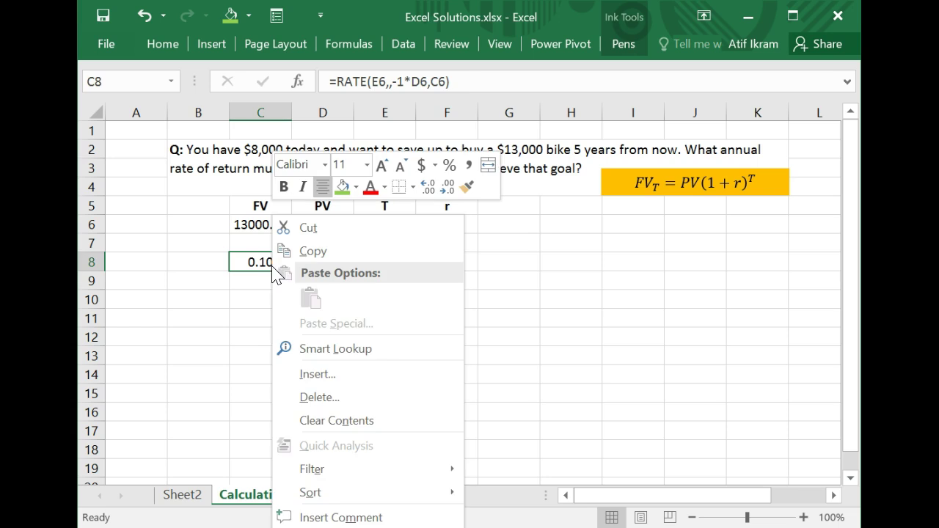
{"action": "left_click", "coordinate": [337, 527]}
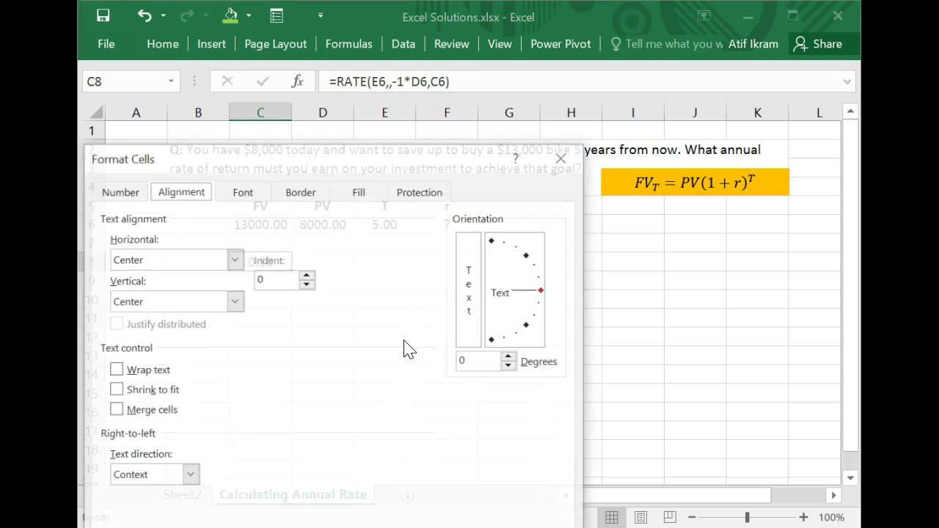
{"action": "left_click", "coordinate": [121, 190]}
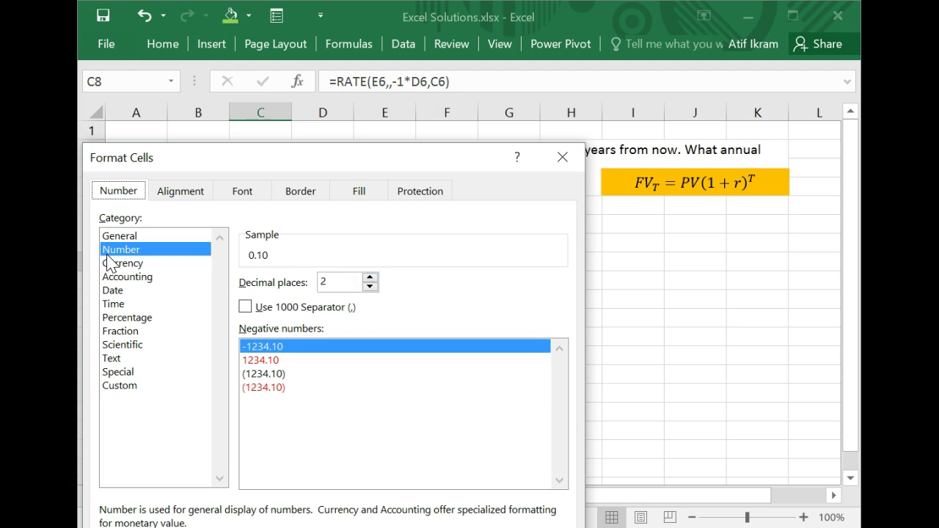
{"action": "left_click", "coordinate": [129, 320]}
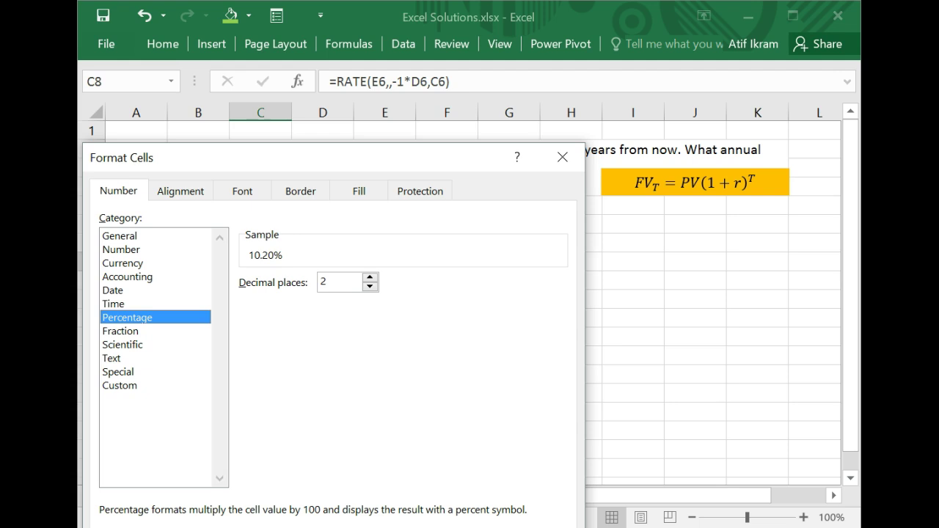
{"action": "key", "text": "Return"}
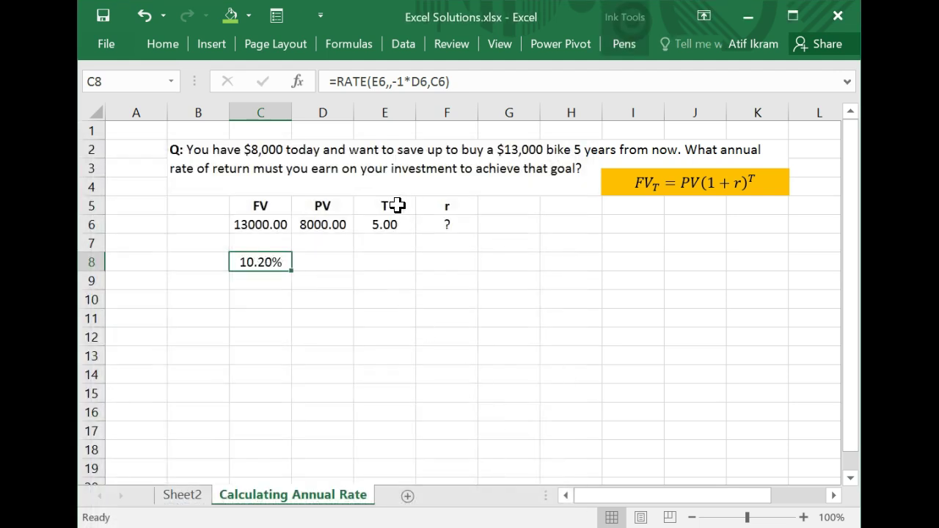
- Open the RATE formula in C8 to review its cell references
{"action": "left_click", "coordinate": [326, 265]}
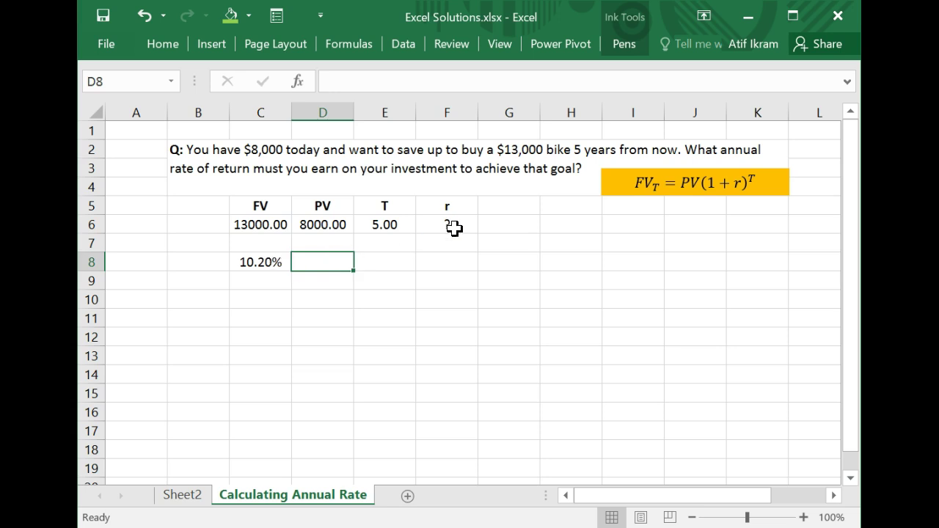
{"action": "double_click", "coordinate": [257, 262]}
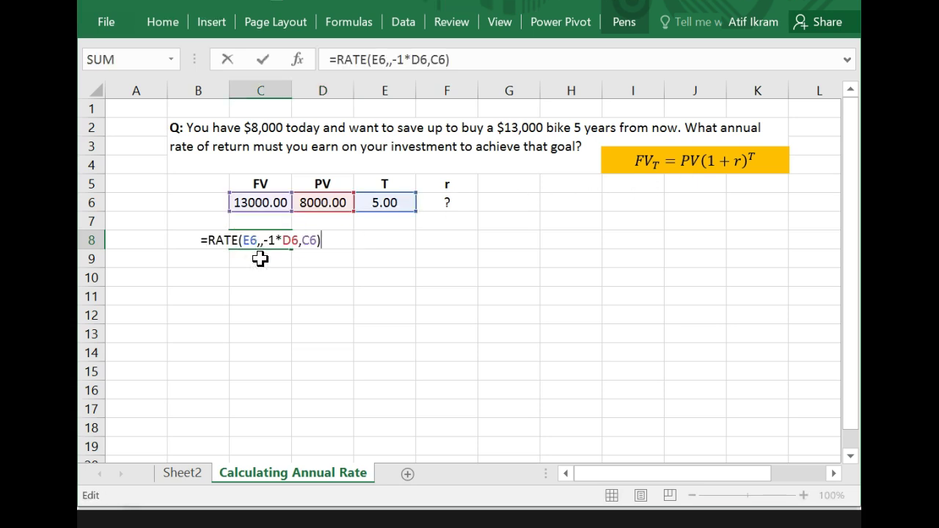